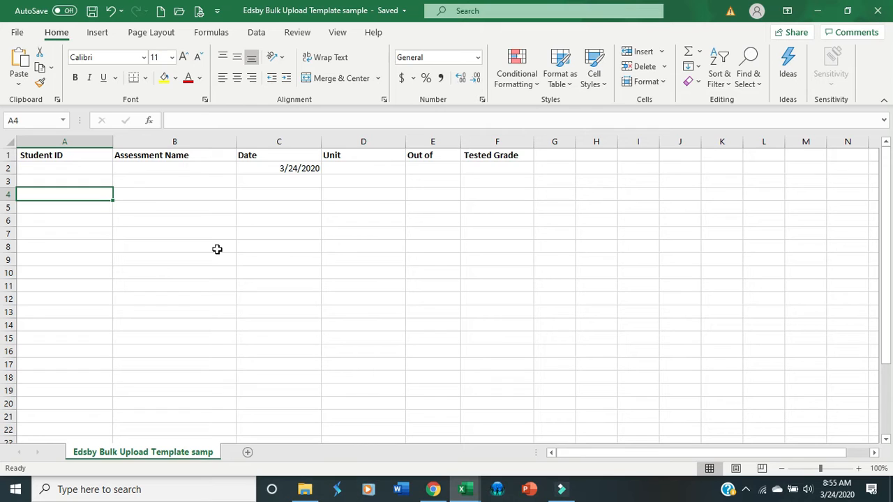
Review the template's column headings from Student ID through Tested Grade, including the date format in C2.
left_click(49, 155)
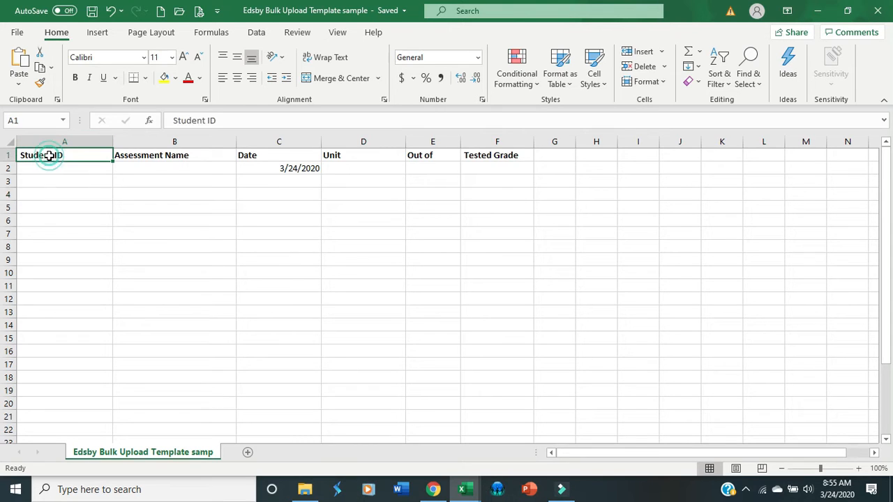
left_click(180, 155)
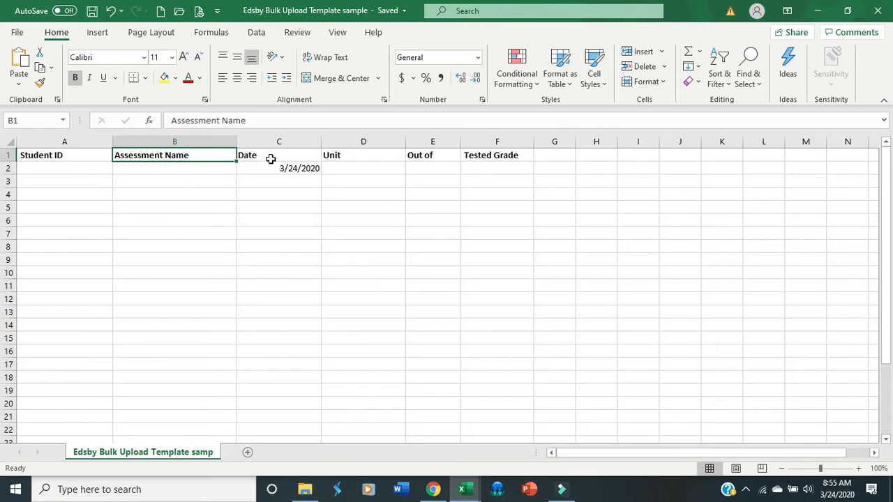
left_click(271, 158)
left_click(281, 168)
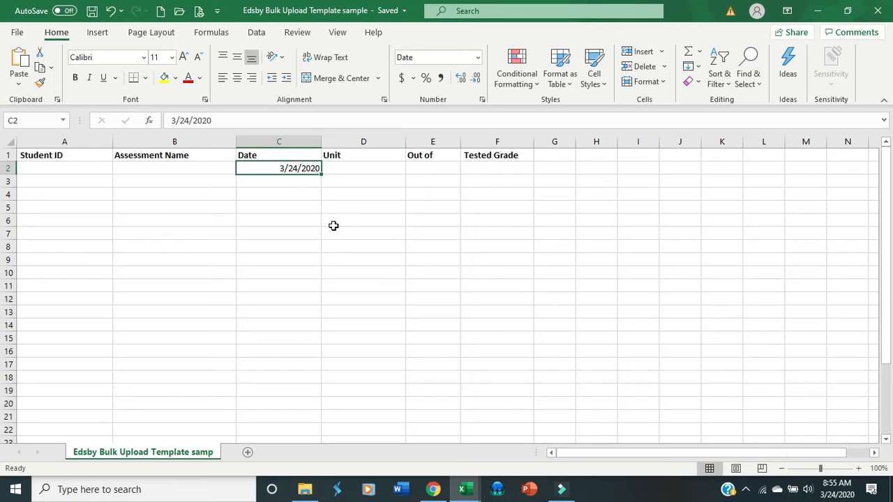
left_click(390, 157)
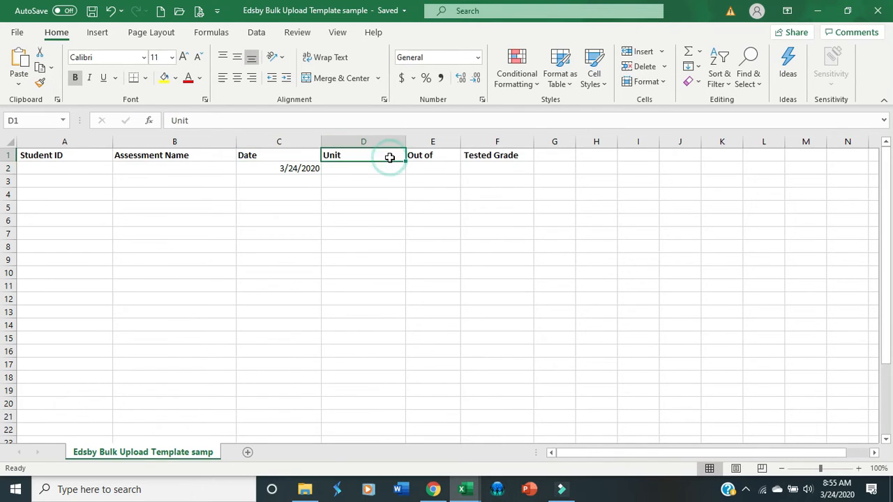
left_click(441, 156)
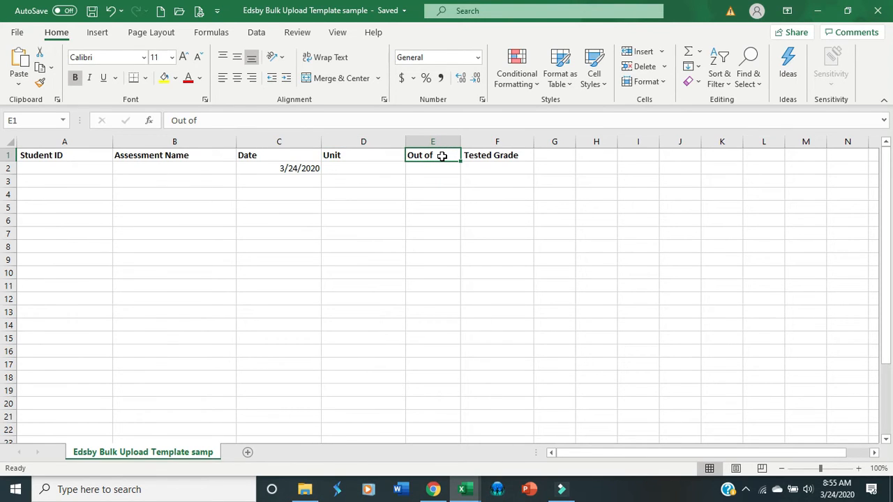
left_click(500, 155)
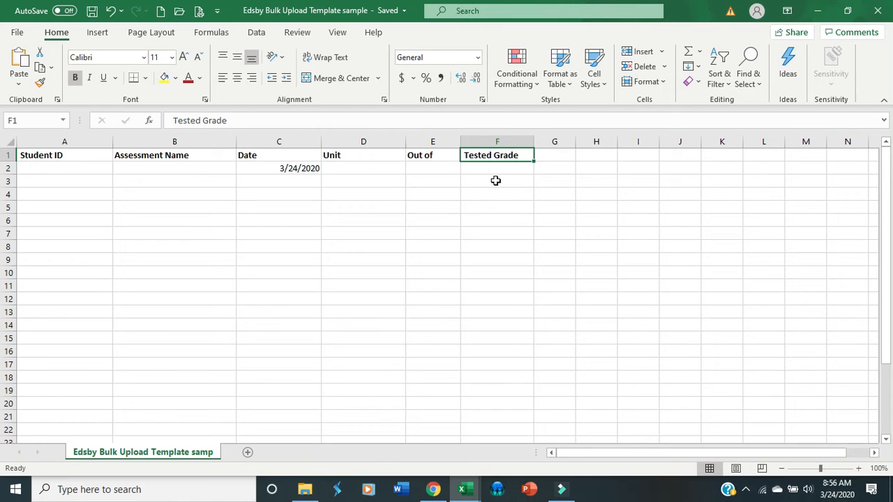
Bring up the TestResult workbook and widen its Student ID and Raw Score columns.
mouse_move(469, 495)
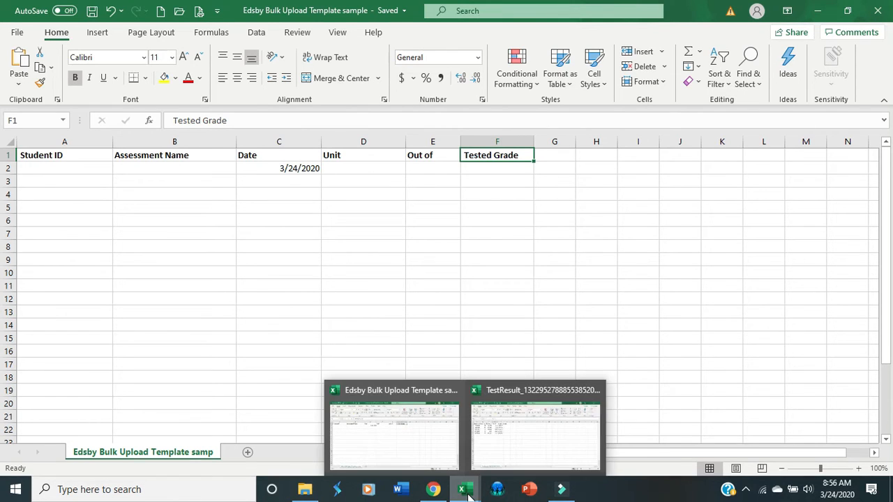
left_click(504, 445)
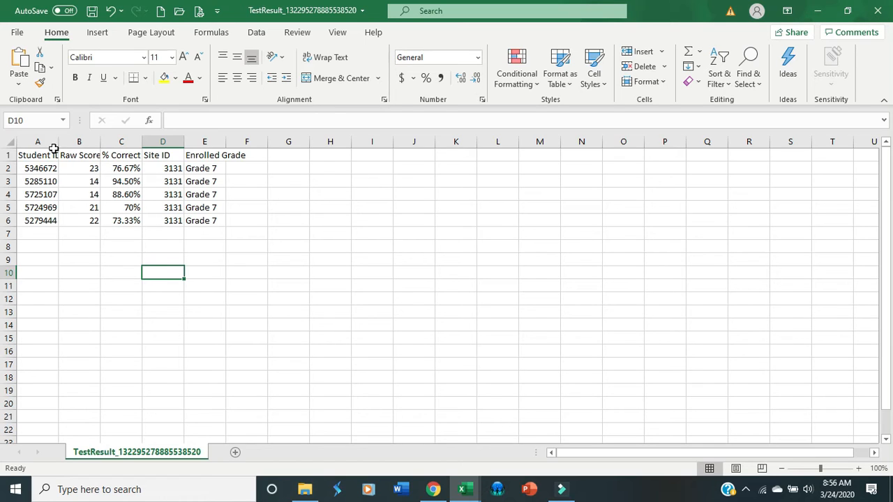
left_click_drag(58, 147, 146, 142)
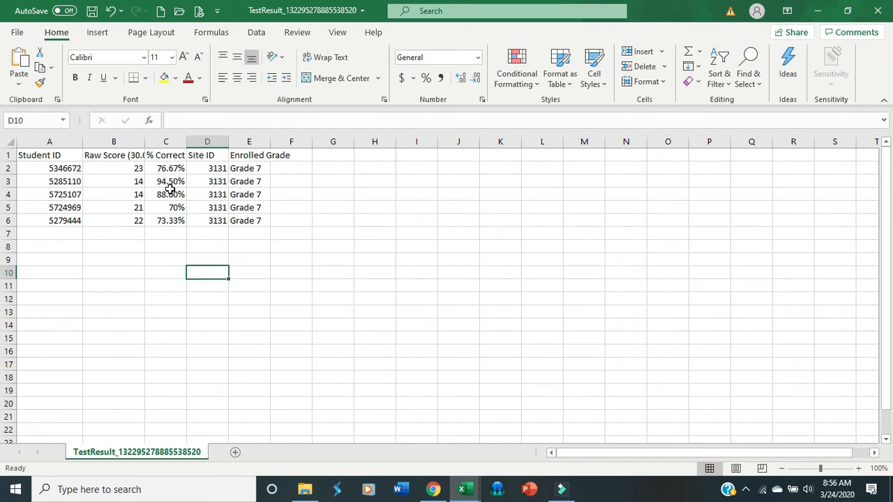
Copy the student IDs in A2:A6 of the TestResult workbook into the Edsby template's Student ID column, starting at A2.
left_click(60, 168)
left_click_drag(60, 168, 56, 222)
right_click(58, 225)
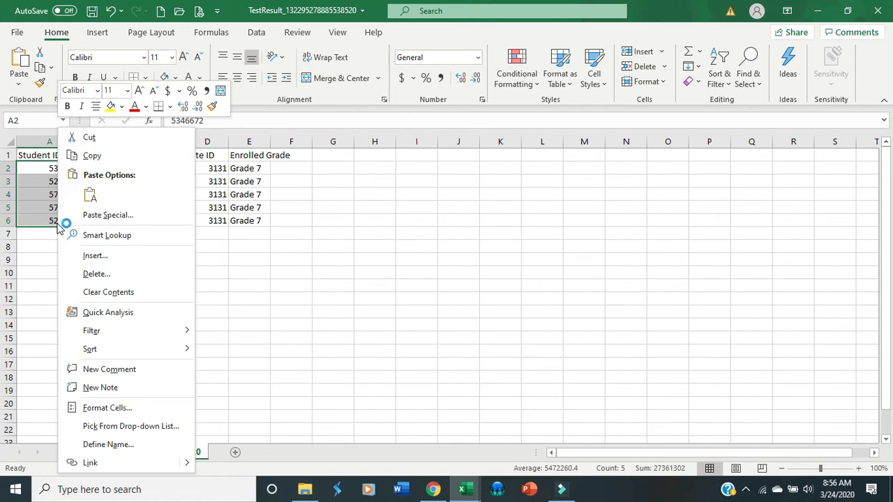
left_click(105, 158)
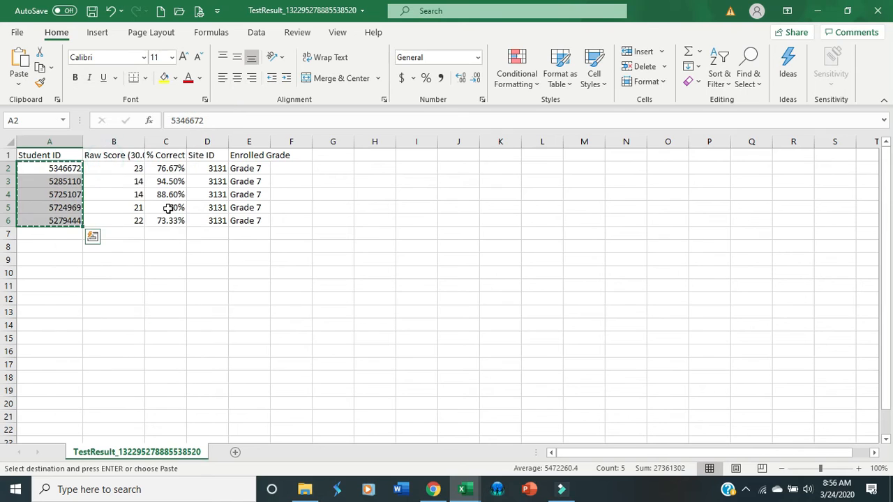
left_click(460, 489)
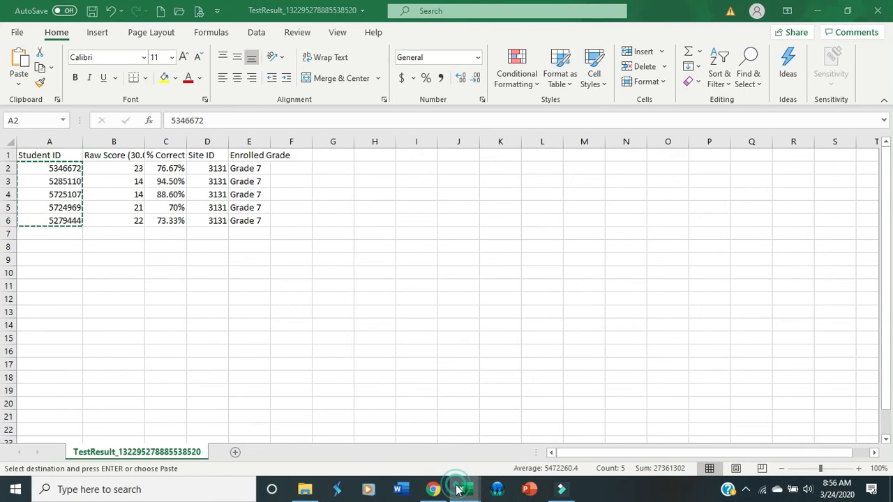
left_click(405, 441)
left_click(75, 169)
right_click(74, 170)
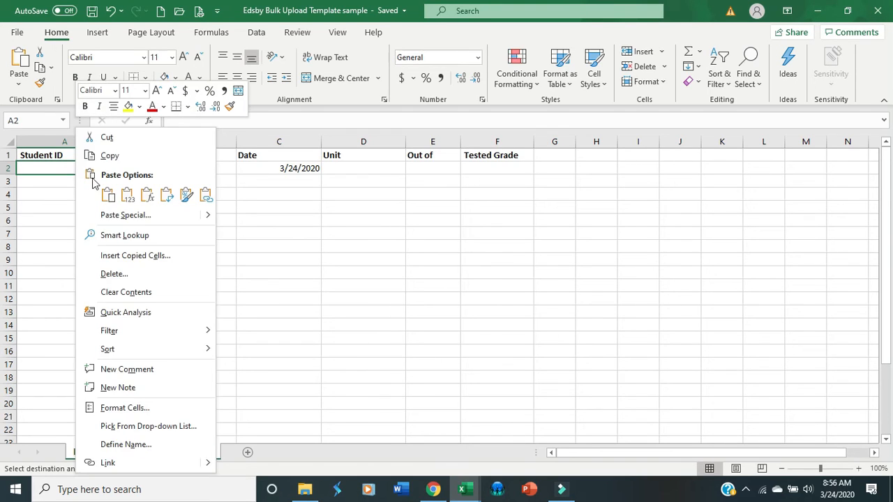
left_click(105, 198)
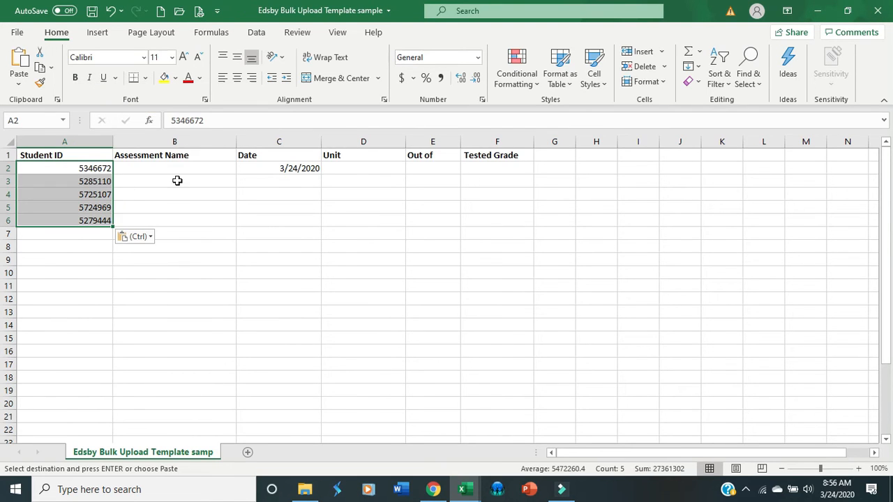
Enter "Online upload" as the assessment name in B2 and fill it down to B6.
left_click(184, 169)
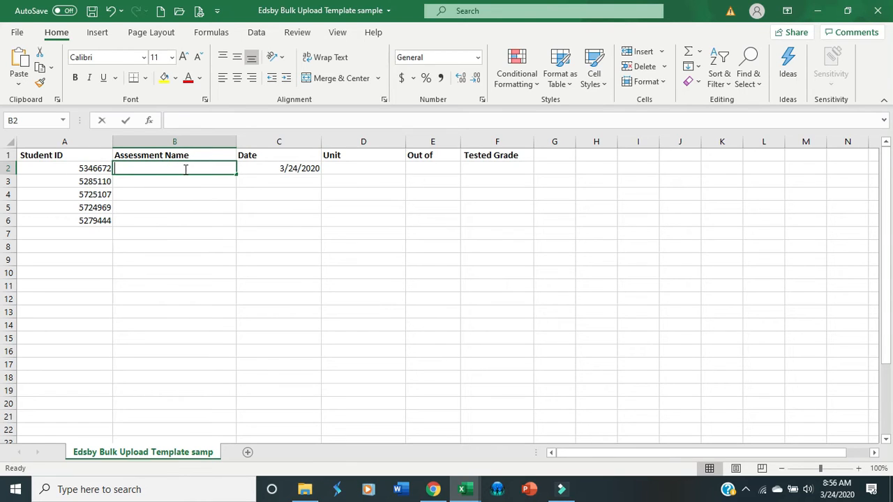
type("Online u pl")
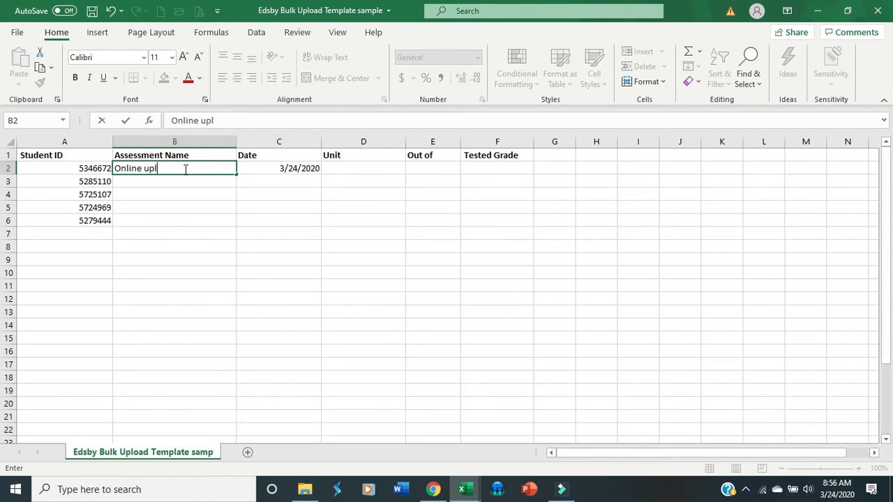
type("oad")
left_click_drag(235, 176, 234, 225)
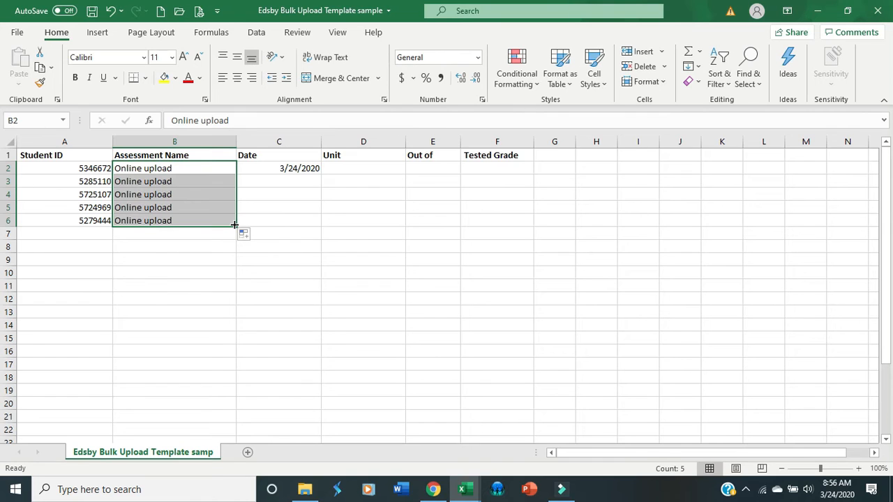
Enter 3/24/2020 in C3 and fill the same date down the Date column to C6.
left_click(275, 182)
type("3")
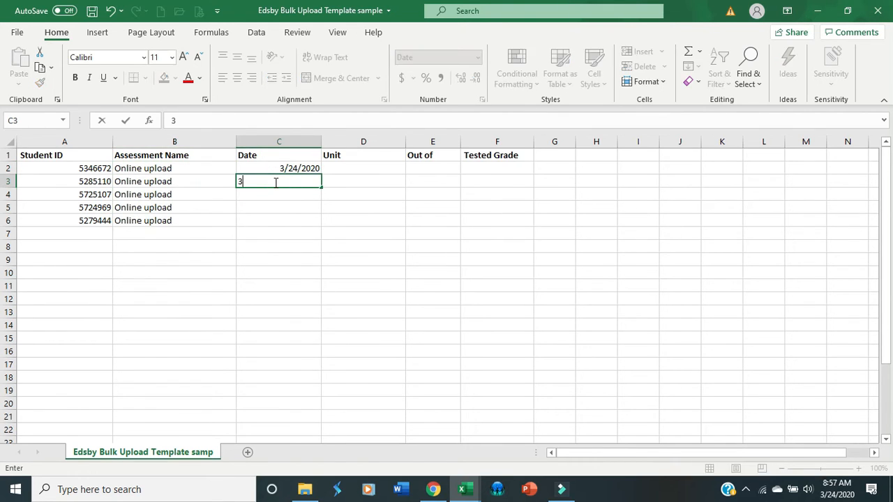
type("/24/2020")
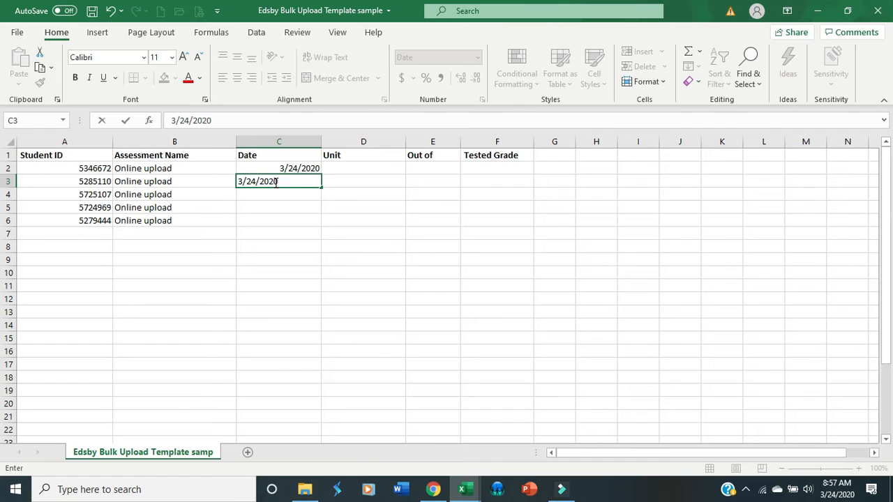
key("Return")
left_click_drag(289, 169, 291, 180)
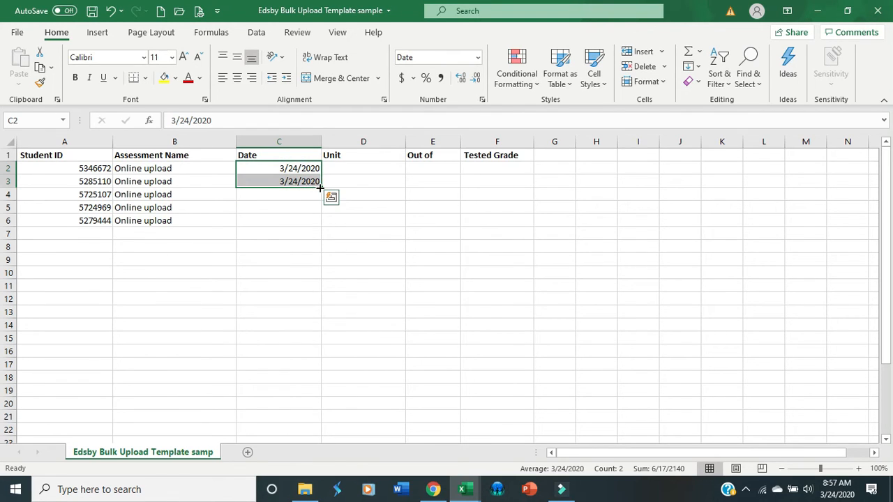
left_click_drag(320, 188, 318, 228)
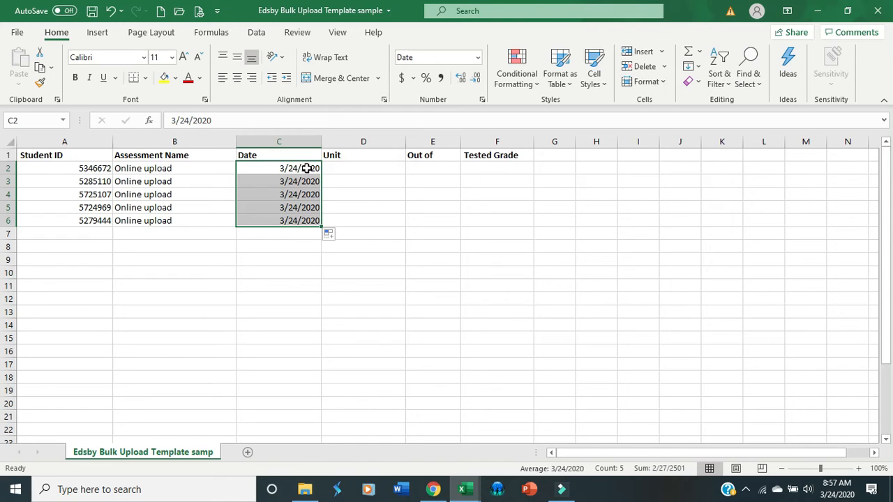
Enter "Elearning" as the unit in D2 and fill it down to D6.
left_click(377, 168)
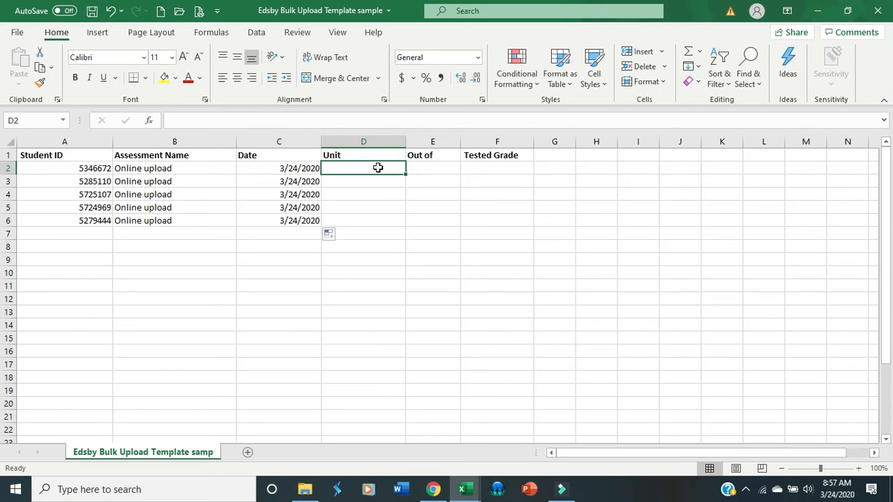
type("Elearning")
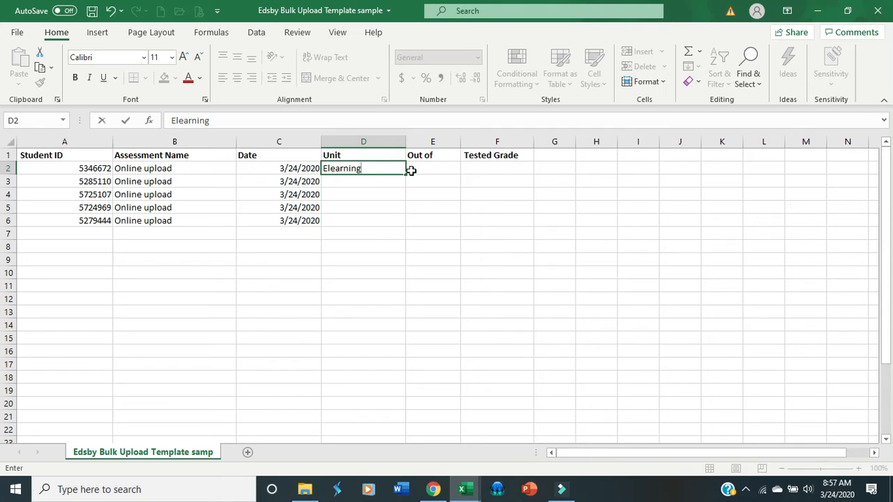
left_click_drag(407, 175, 406, 224)
Check the score information in the TestResult workbook, and fill E2:E6 of the template's Out of column with 40.
left_click(433, 168)
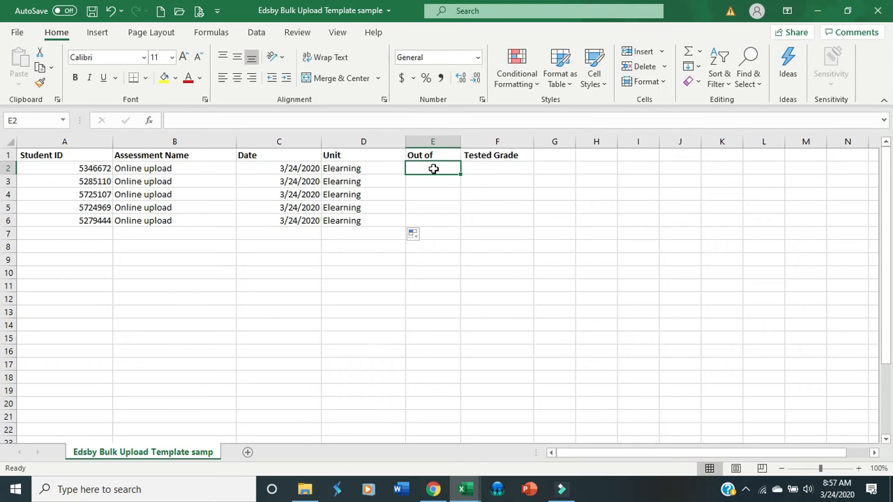
left_click(463, 490)
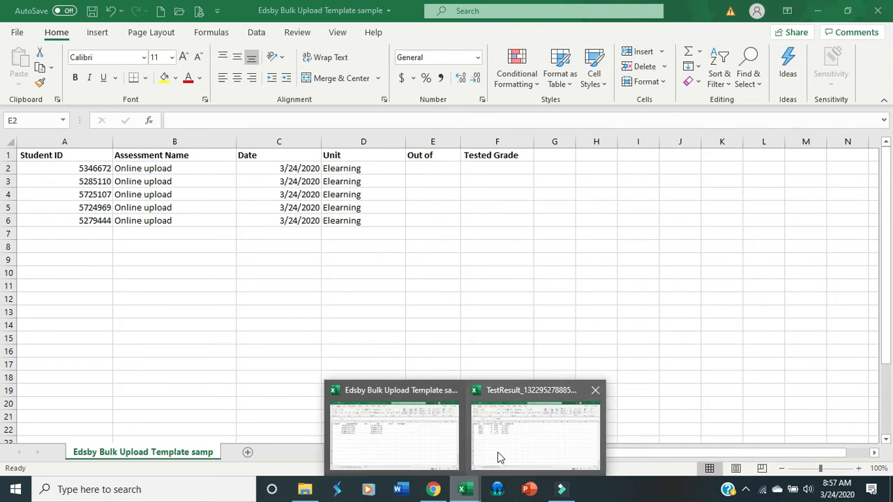
left_click(505, 453)
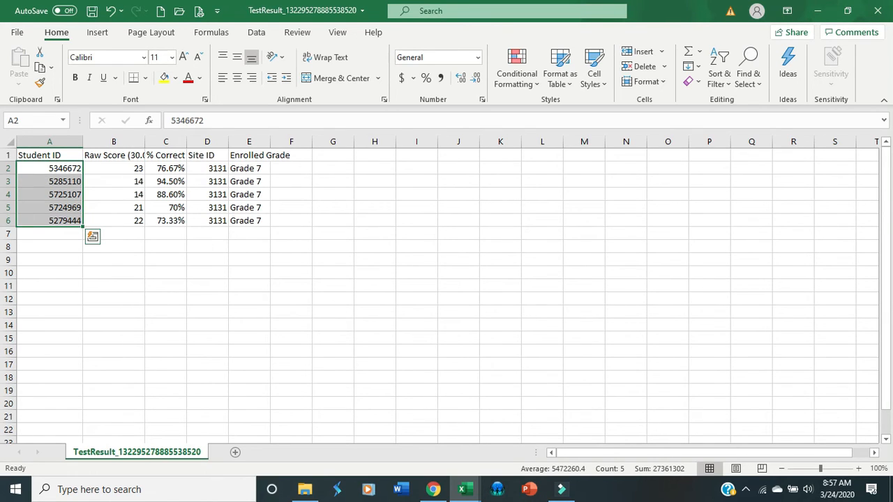
mouse_move(463, 487)
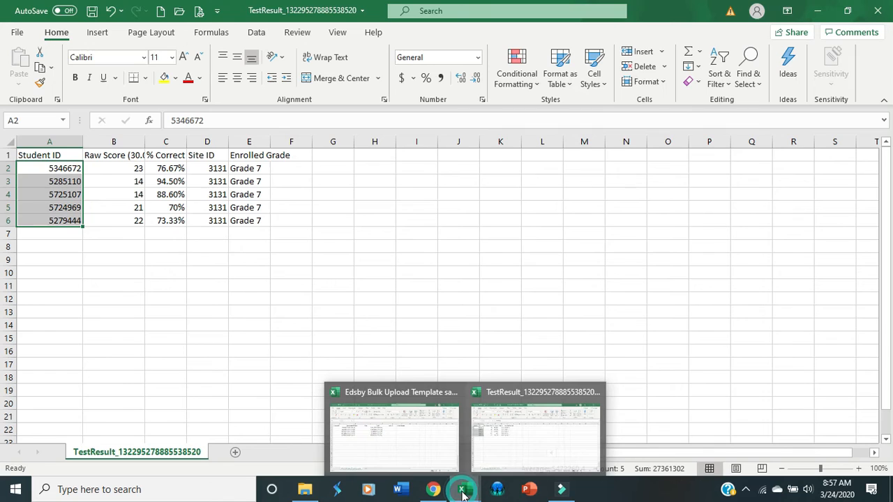
left_click(441, 457)
type("40")
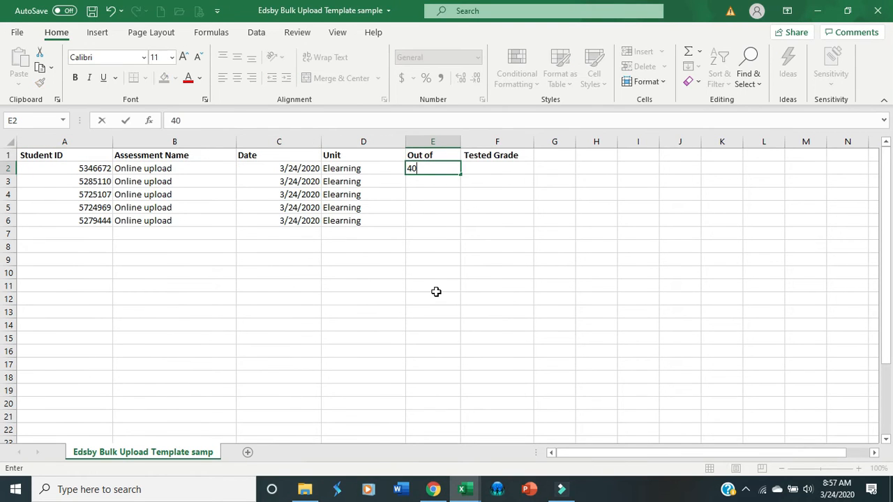
key("Return")
type("40")
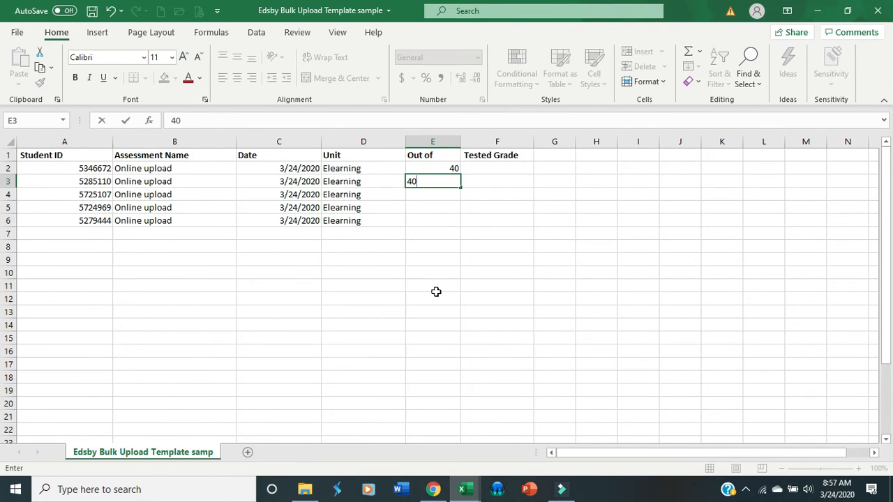
key("Return")
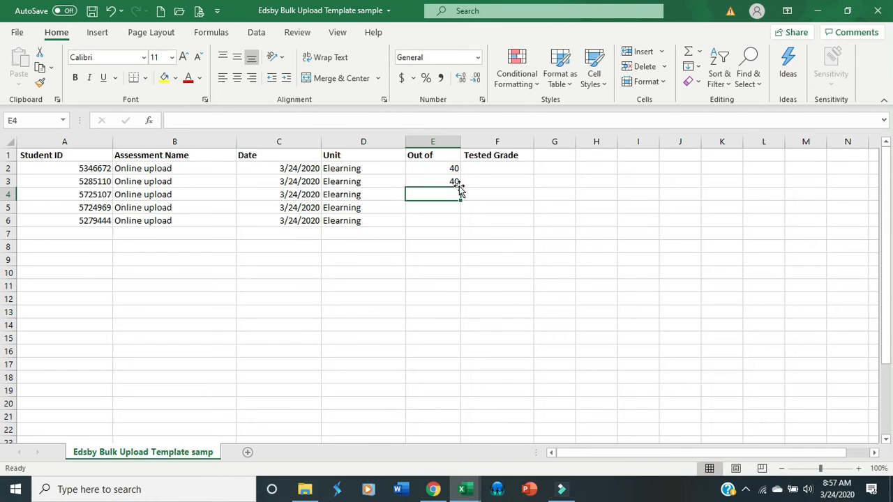
left_click(444, 169)
left_click_drag(444, 170, 462, 224)
Copy the five raw scores in B2:B6 of the TestResult workbook for the template's Tested Grade column.
left_click(496, 174)
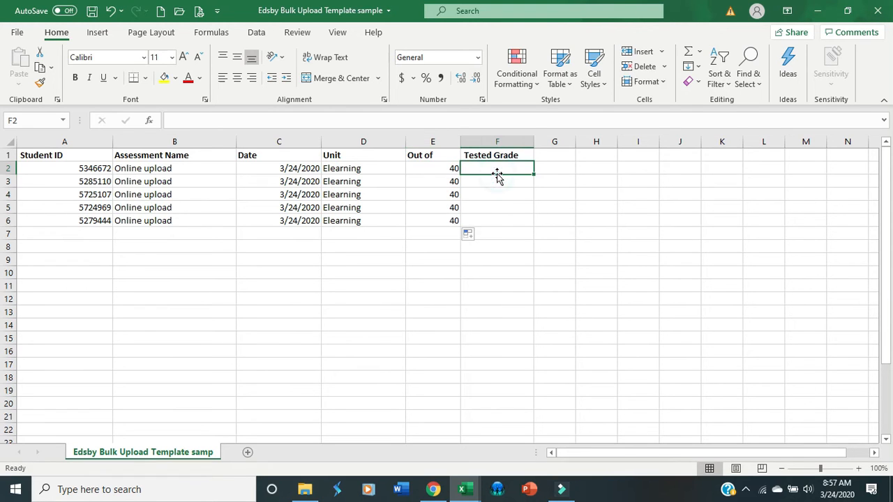
mouse_move(478, 494)
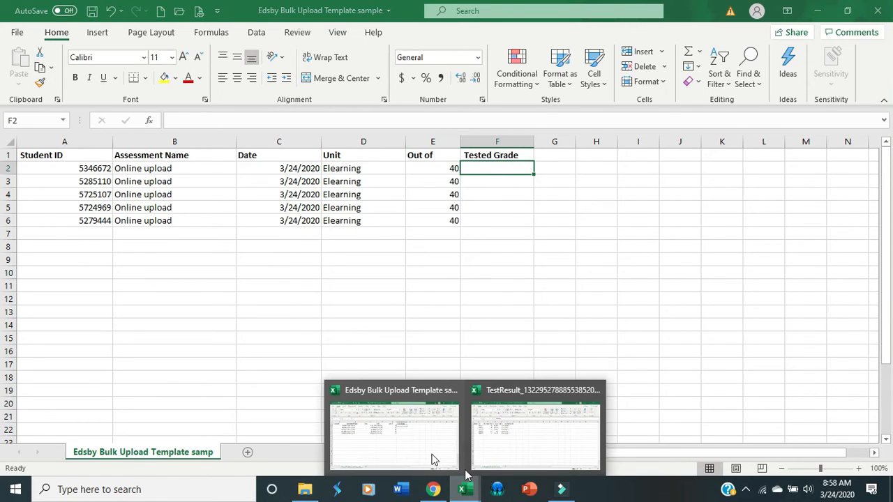
left_click(484, 453)
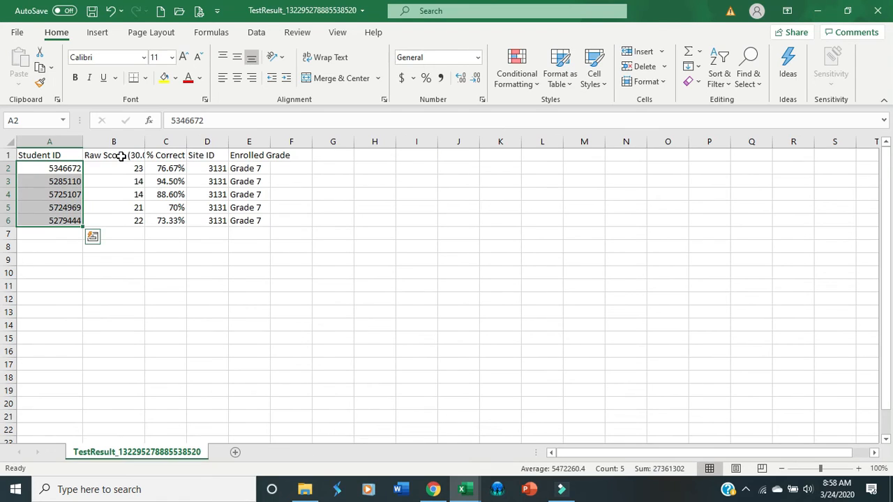
left_click_drag(122, 169, 124, 219)
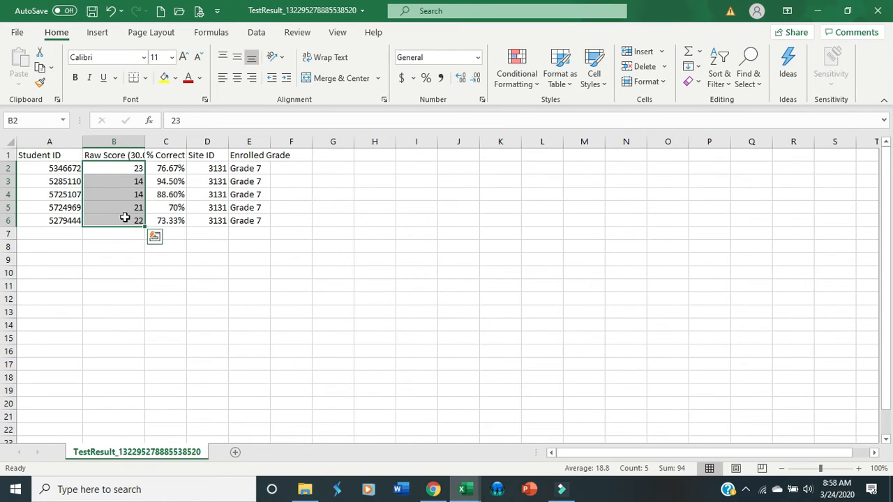
right_click(125, 219)
left_click(174, 154)
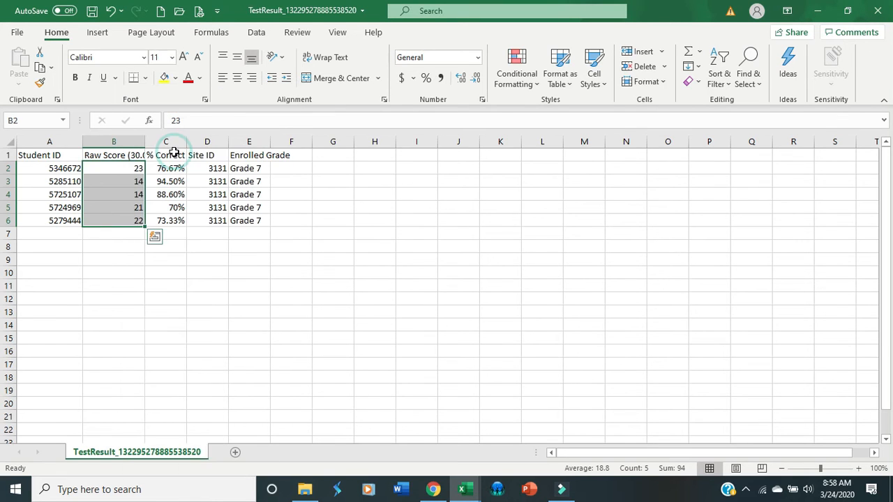
Paste the copied raw scores into the template's Tested Grade column starting at F2, and save the workbook.
mouse_move(465, 490)
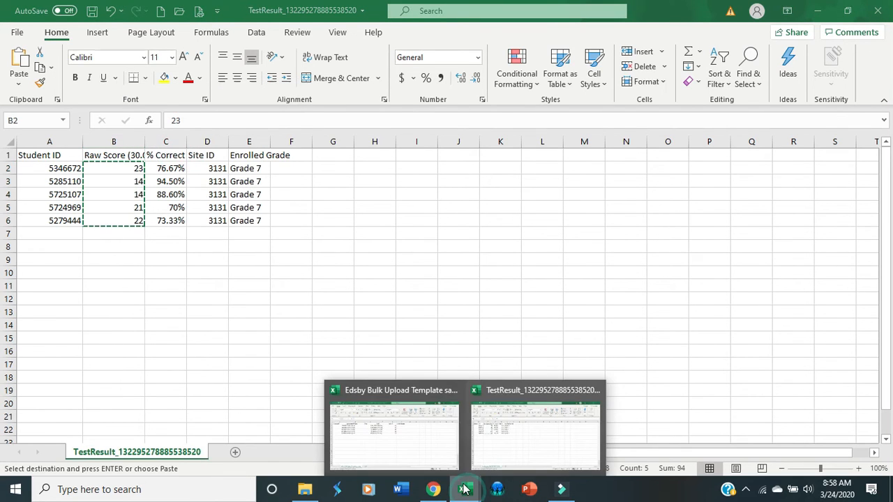
left_click(432, 446)
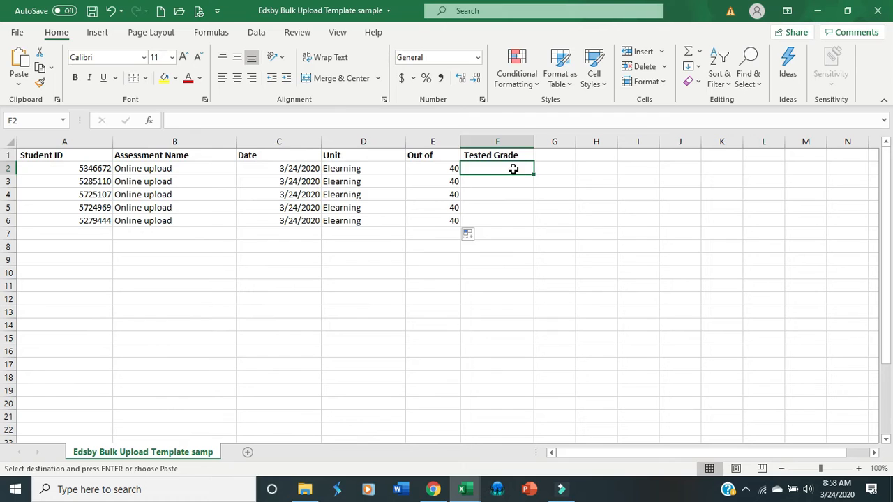
right_click(513, 167)
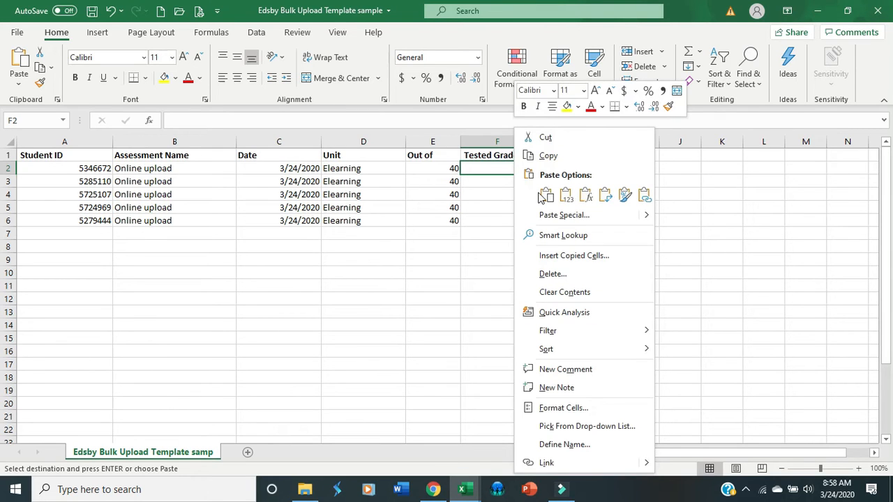
left_click(544, 192)
left_click(398, 273)
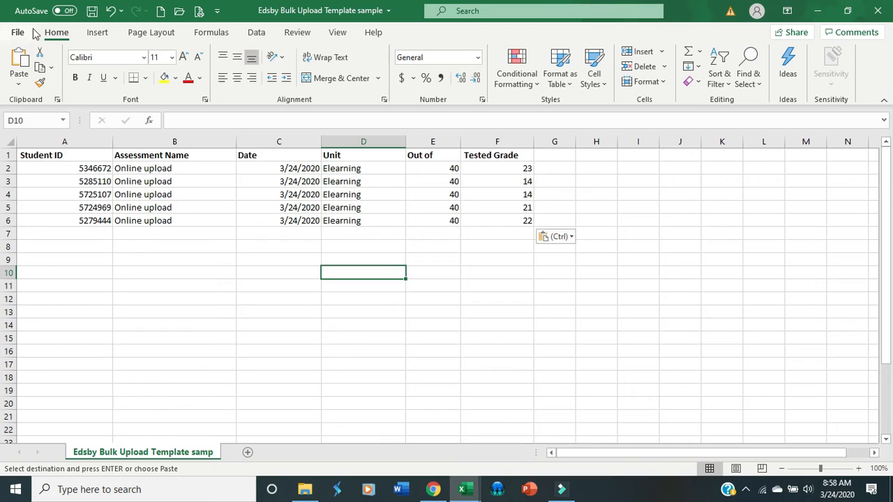
left_click(92, 11)
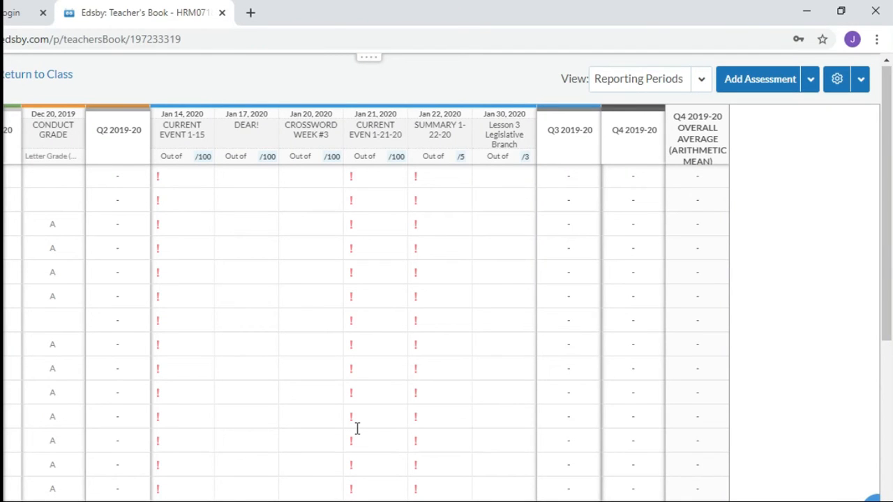
In the Edsby Homeroom gradebook in Chrome, start an import and load the file "Edsby Bulk Upload Template sample".
left_click(862, 80)
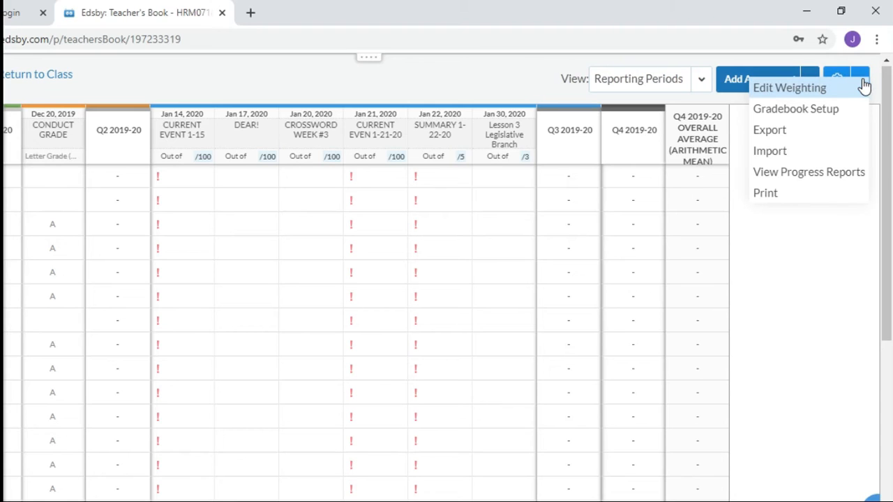
left_click(821, 154)
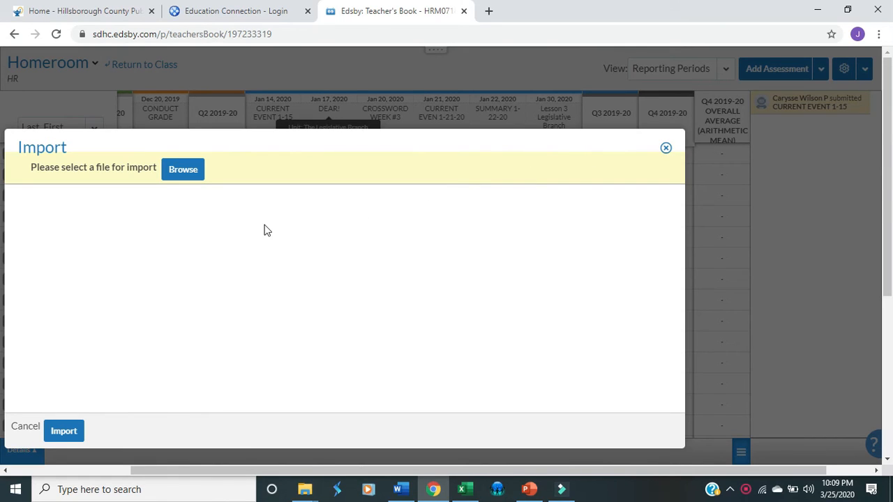
left_click(185, 172)
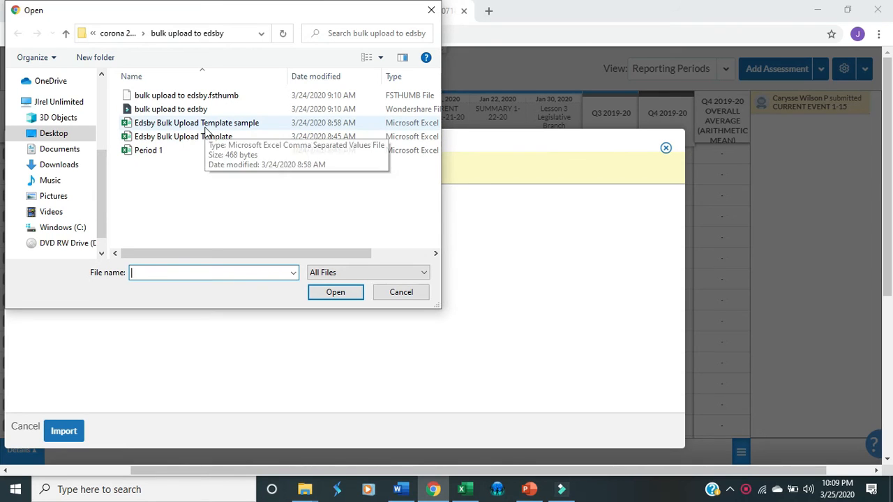
left_click(205, 125)
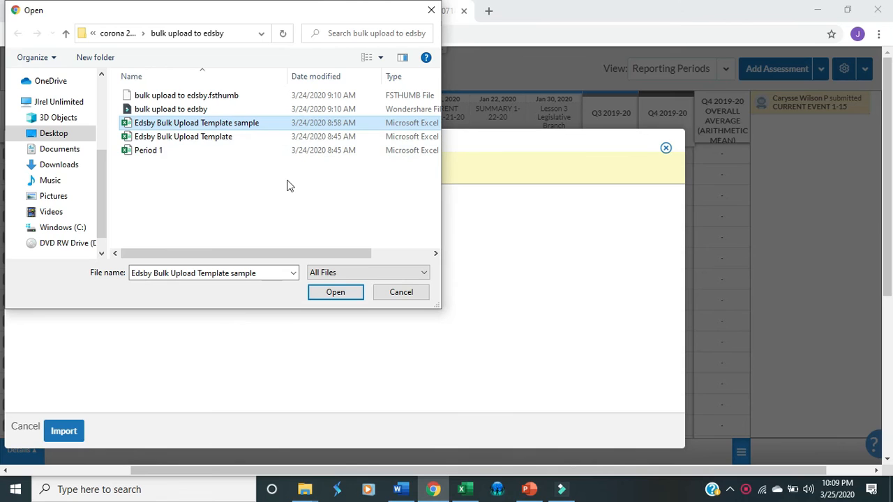
left_click(331, 294)
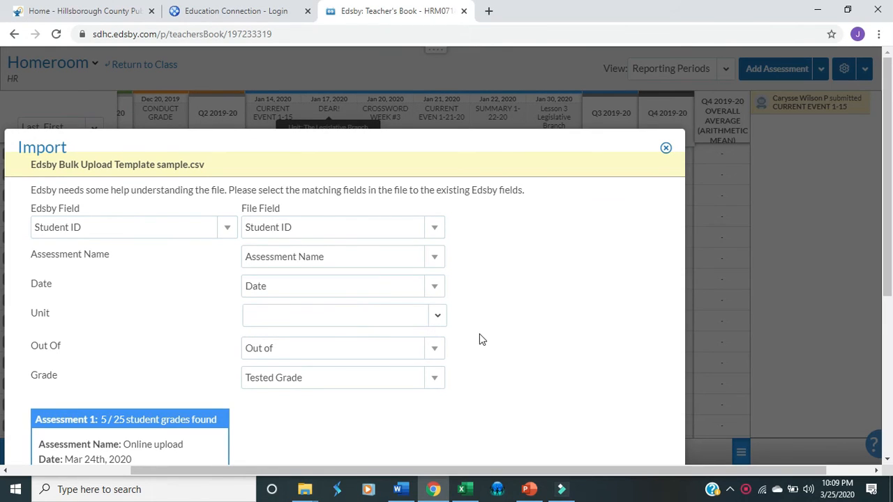
Assign the import to the unit "The Legislative Branch", review the assessment previews, and run the import.
left_click(437, 318)
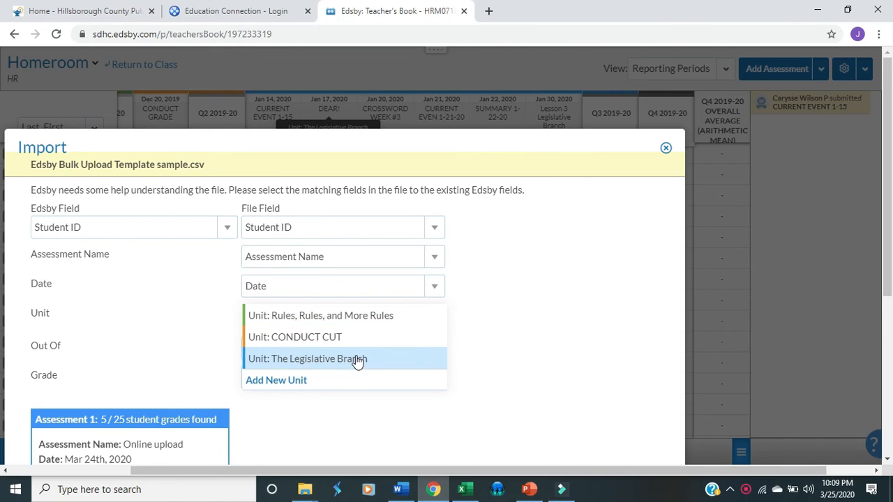
left_click(357, 361)
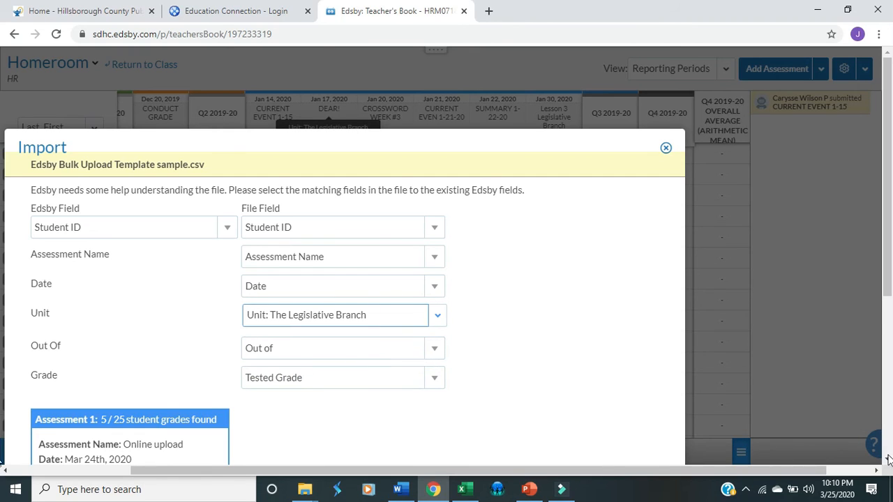
scroll(889, 460, "down", 3)
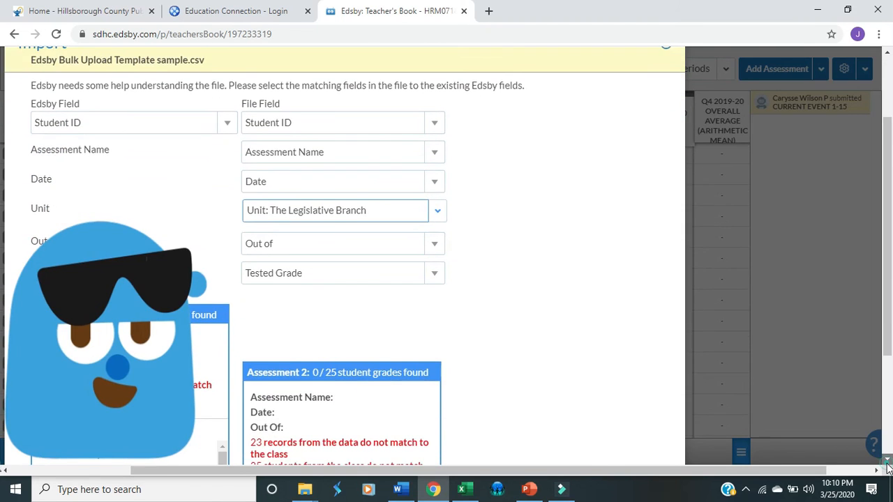
scroll(888, 464, "down", 5)
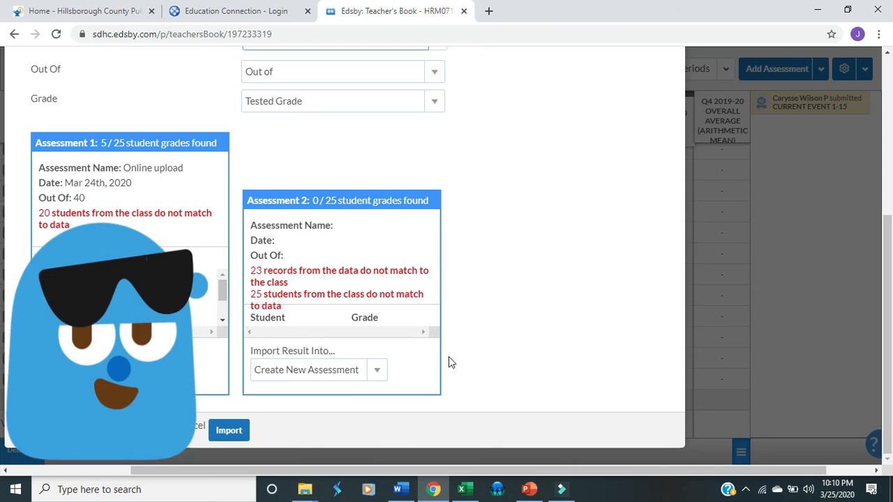
left_click(228, 431)
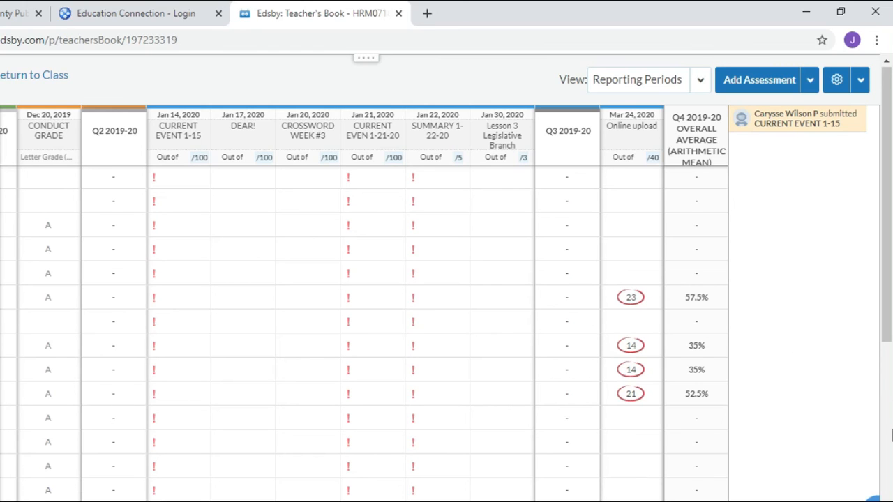
Check the imported Online upload grades further down the gradebook and open that assessment from its column heading.
left_click(888, 436)
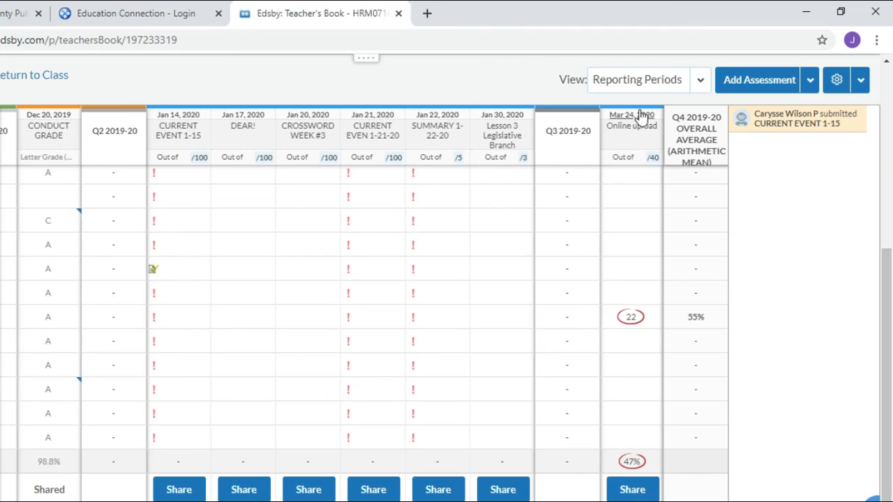
left_click(632, 130)
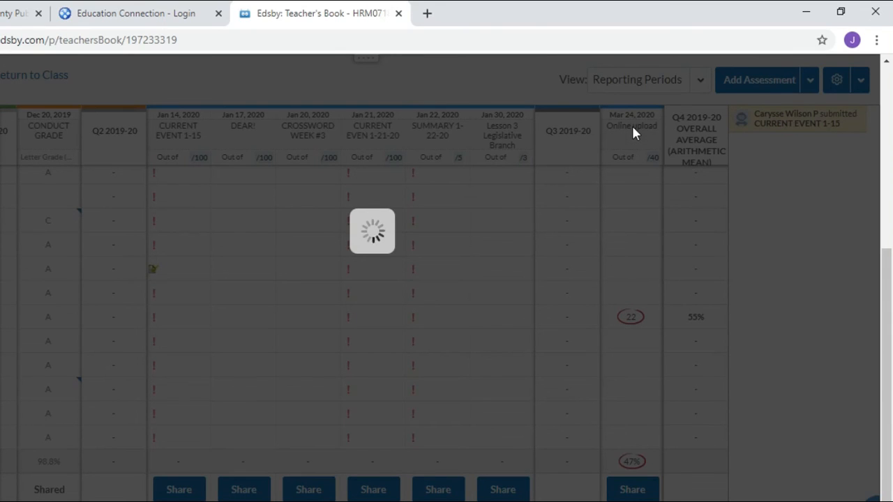